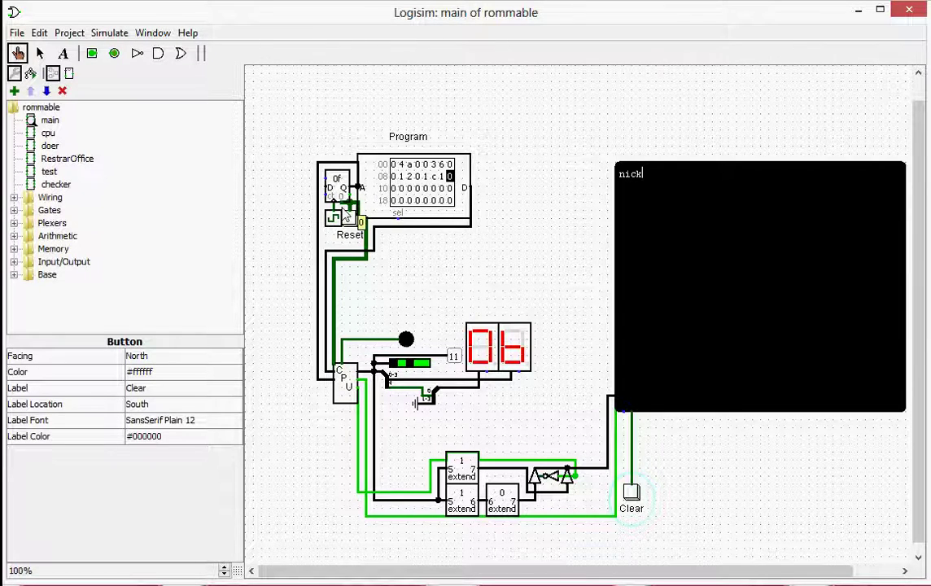
- Reset the CPU to address 00 and clear the TTY terminal text
{"action": "left_click", "coordinate": [346, 218]}
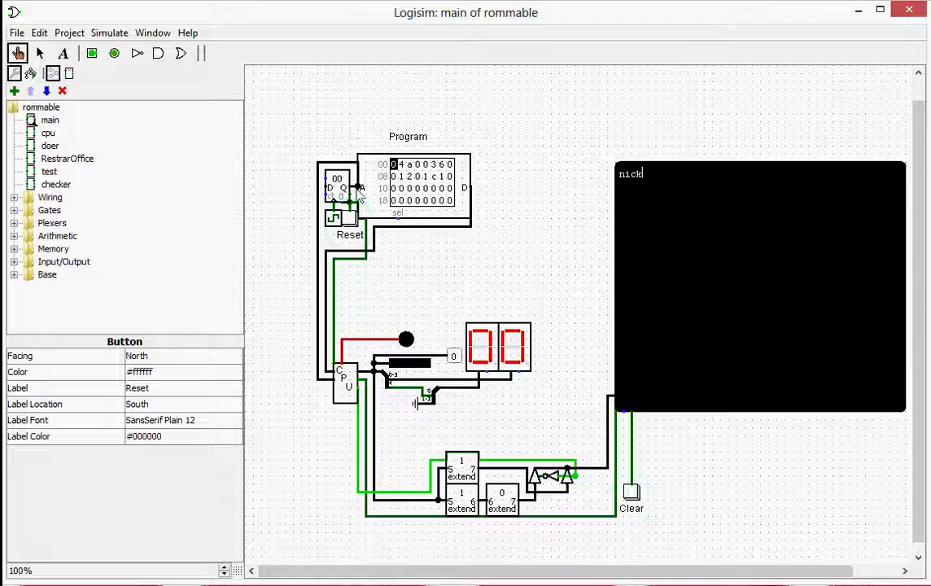
{"action": "left_click", "coordinate": [633, 493]}
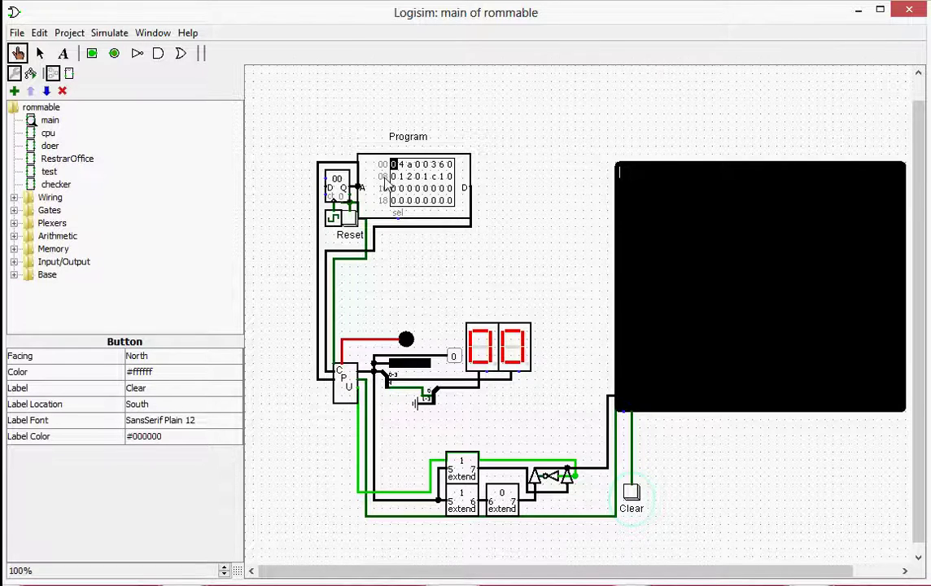
- Open the Program ROM in the Hex Editor and overwrite row 00 for the new 0440 1610 program
{"action": "left_click", "coordinate": [360, 161]}
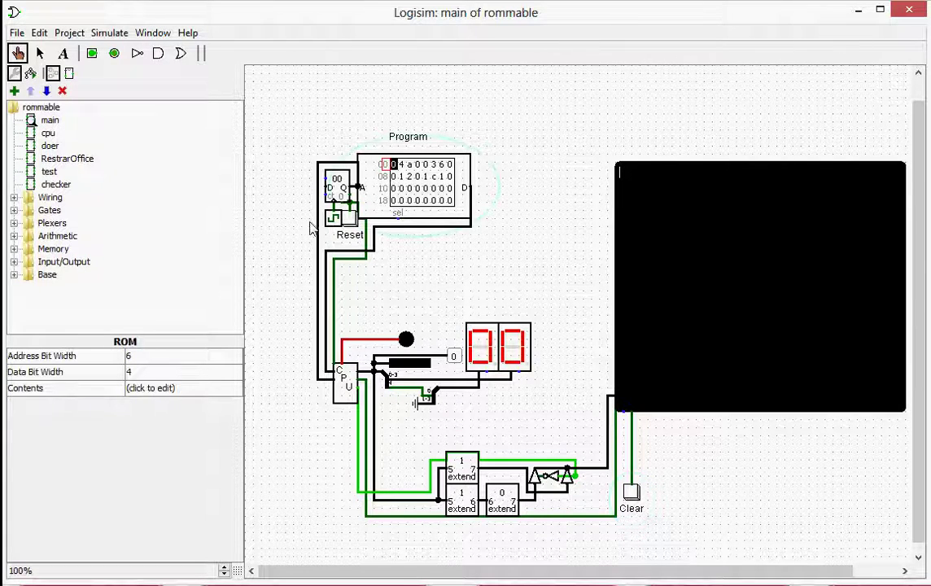
{"action": "left_click", "coordinate": [173, 389]}
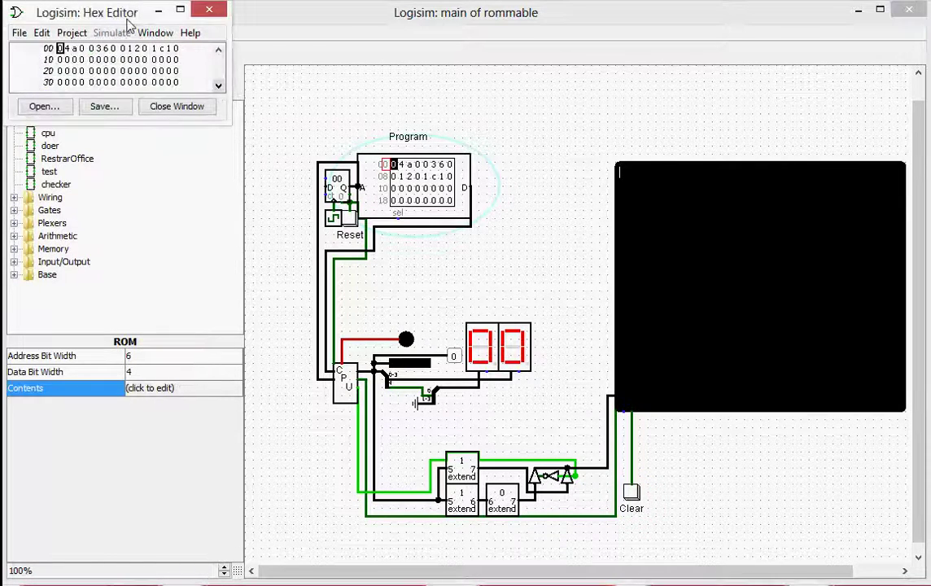
{"action": "left_click_drag", "start_coordinate": [126, 20], "coordinate": [498, 126]}
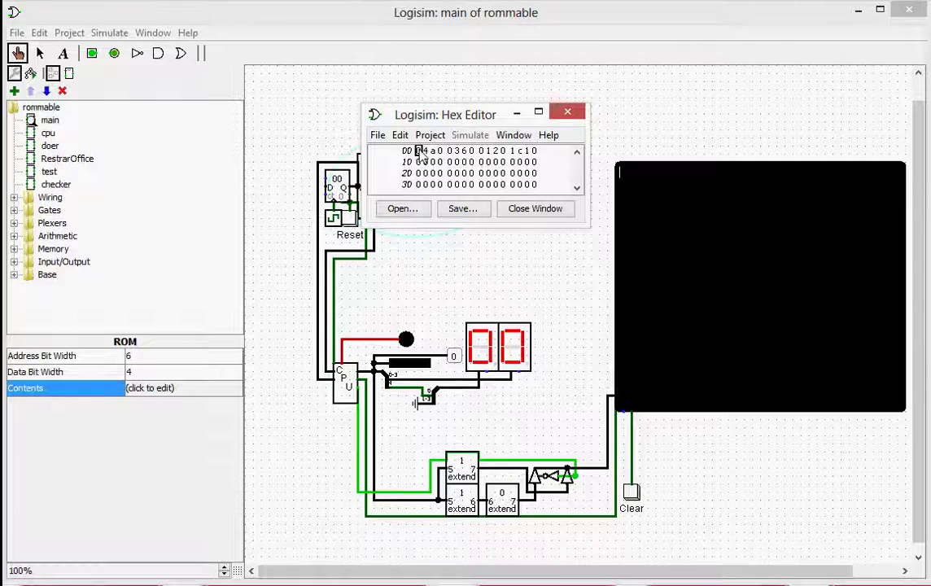
{"action": "type", "text": "0"}
{"action": "type", "text": "000000"}
{"action": "type", "text": "0000001"}
{"action": "type", "text": "00"}
{"action": "key", "text": "Left"}
{"action": "key", "text": "Left"}
{"action": "key", "text": "Left"}
{"action": "type", "text": "0"}
{"action": "key", "text": "Left"}
{"action": "left_click", "coordinate": [420, 151]}
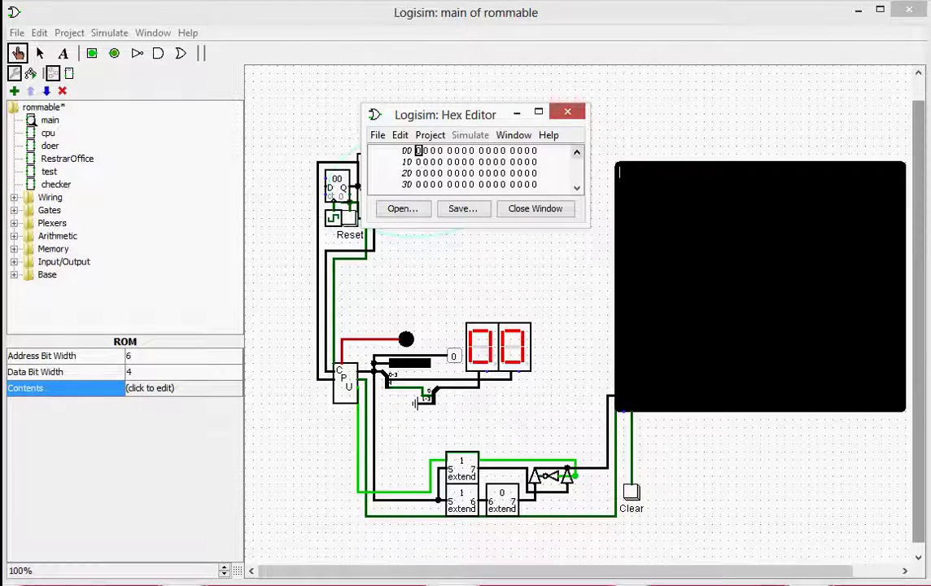
- Back in the circuit, enable clock ticks (Ctrl+K) so the program prints helloworld
{"action": "left_click", "coordinate": [631, 494]}
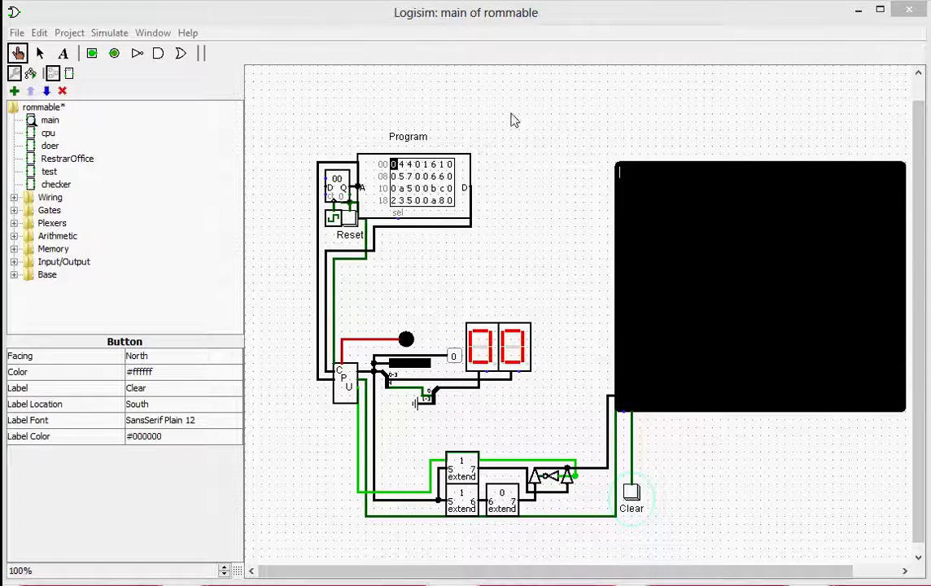
{"action": "key", "text": "ctrl+k"}
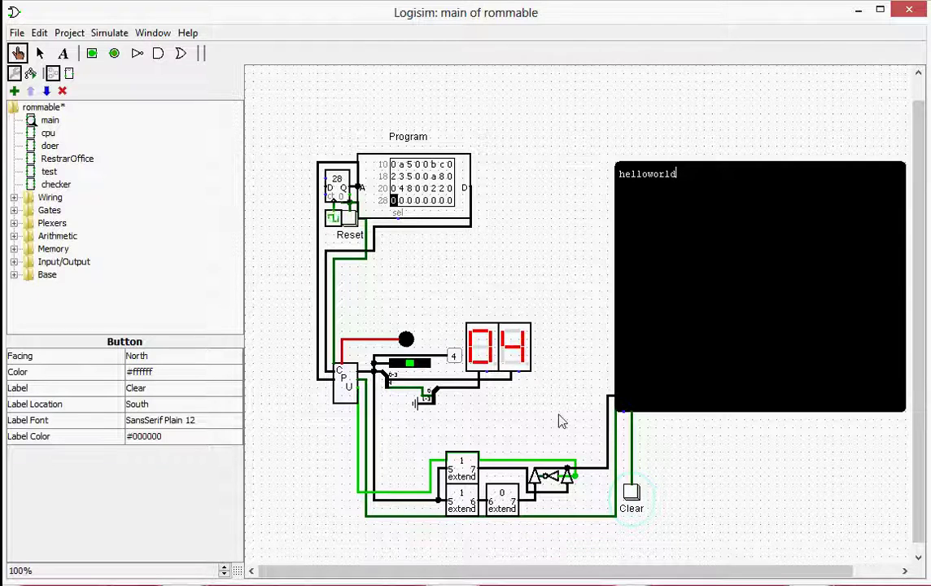
- Reset the CPU to 00 and reopen the Program ROM's Hex Editor beside the ROM
{"action": "left_click", "coordinate": [348, 218]}
{"action": "left_click", "coordinate": [342, 176]}
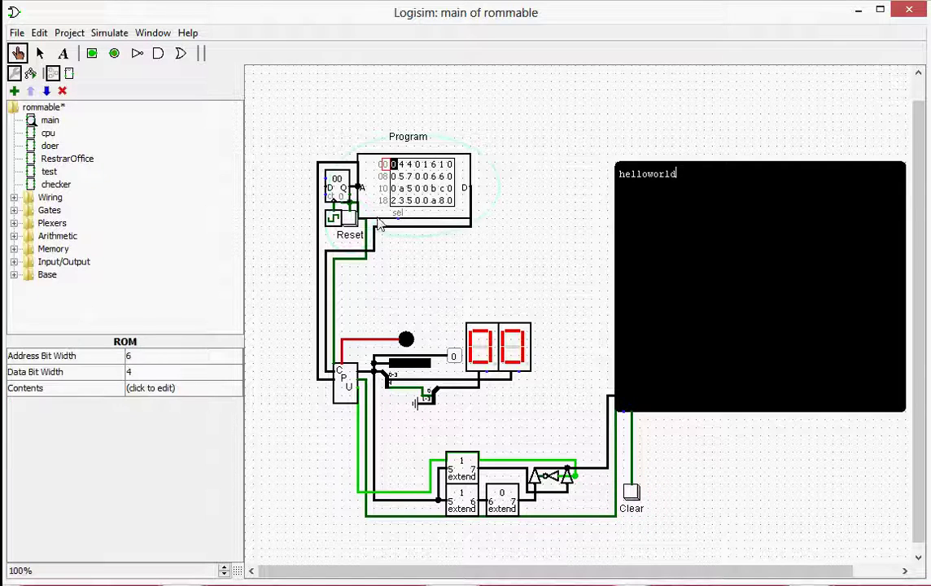
{"action": "left_click", "coordinate": [147, 401]}
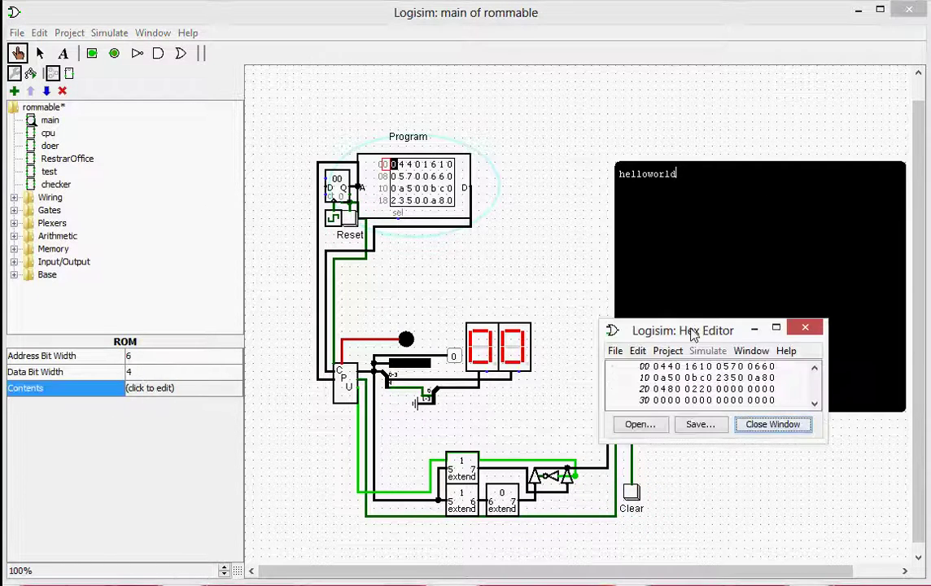
{"action": "left_click_drag", "start_coordinate": [692, 332], "coordinate": [538, 203]}
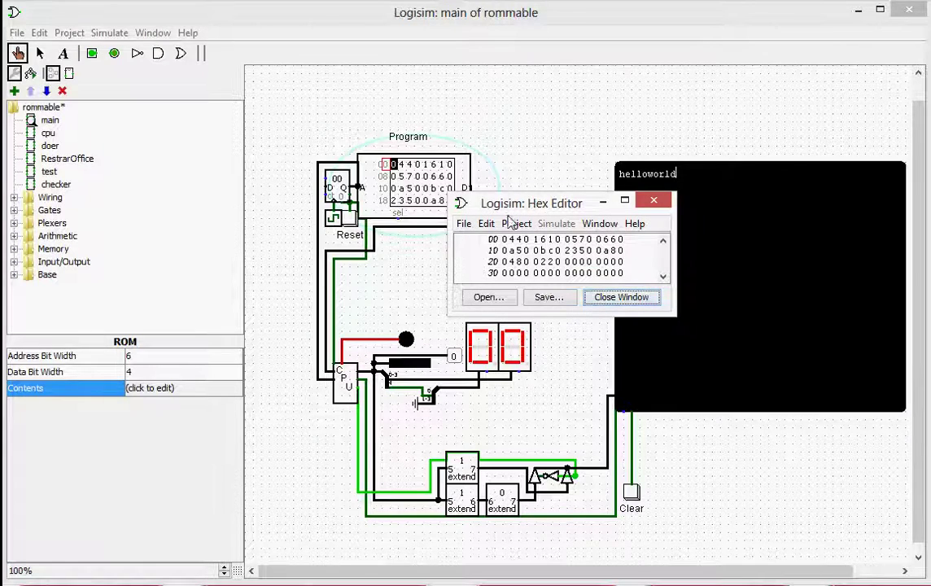
{"action": "left_click", "coordinate": [505, 243]}
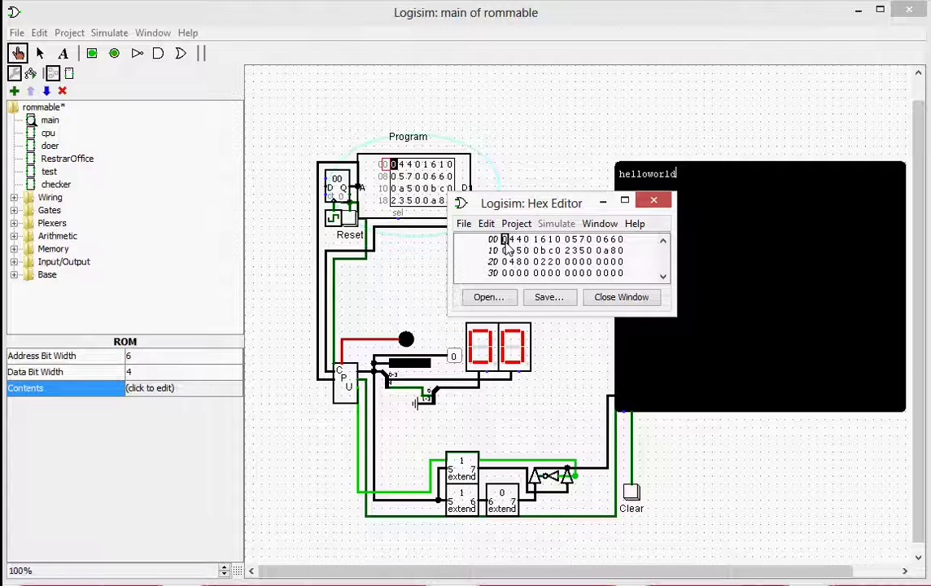
- Step through the digits of the first instruction, 0440, in row 00
{"action": "key", "text": "Right"}
{"action": "key", "text": "Right"}
{"action": "key", "text": "Left"}
{"action": "key", "text": "Right"}
{"action": "key", "text": "Left"}
{"action": "key", "text": "Left"}
{"action": "key", "text": "Right"}
{"action": "key", "text": "Right"}
{"action": "key", "text": "Right"}
{"action": "key", "text": "Right"}
{"action": "key", "text": "Right"}
{"action": "key", "text": "Right"}
{"action": "key", "text": "Right"}
{"action": "key", "text": "Right"}
{"action": "key", "text": "Right"}
{"action": "key", "text": "Right"}
{"action": "key", "text": "Right"}
{"action": "key", "text": "Right"}
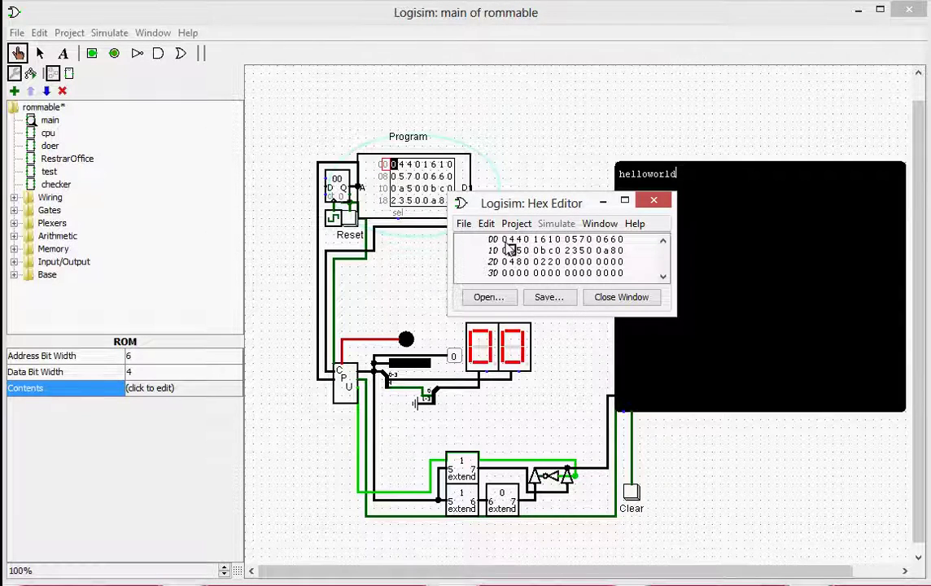
- Move through the 0bc0, 0220 and 2350 instructions in rows 10 and 20
{"action": "key", "text": "Down"}
{"action": "key", "text": "Left"}
{"action": "key", "text": "Left"}
{"action": "key", "text": "Left"}
{"action": "key", "text": "Left"}
{"action": "key", "text": "Left"}
{"action": "key", "text": "Left"}
{"action": "key", "text": "Left"}
{"action": "key", "text": "Left"}
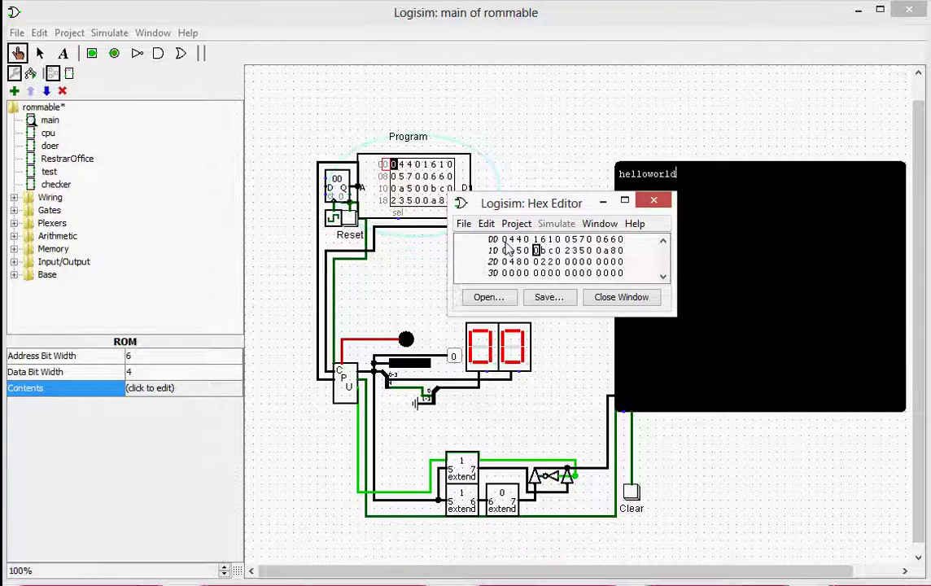
{"action": "key", "text": "Right"}
{"action": "key", "text": "Down"}
{"action": "key", "text": "Left"}
{"action": "key", "text": "Right"}
{"action": "key", "text": "Right"}
{"action": "key", "text": "Left"}
{"action": "key", "text": "Left"}
{"action": "key", "text": "Up"}
{"action": "key", "text": "Right"}
{"action": "key", "text": "Right"}
{"action": "key", "text": "Right"}
{"action": "key", "text": "Right"}
{"action": "key", "text": "Right"}
{"action": "key", "text": "Right"}
{"action": "key", "text": "Right"}
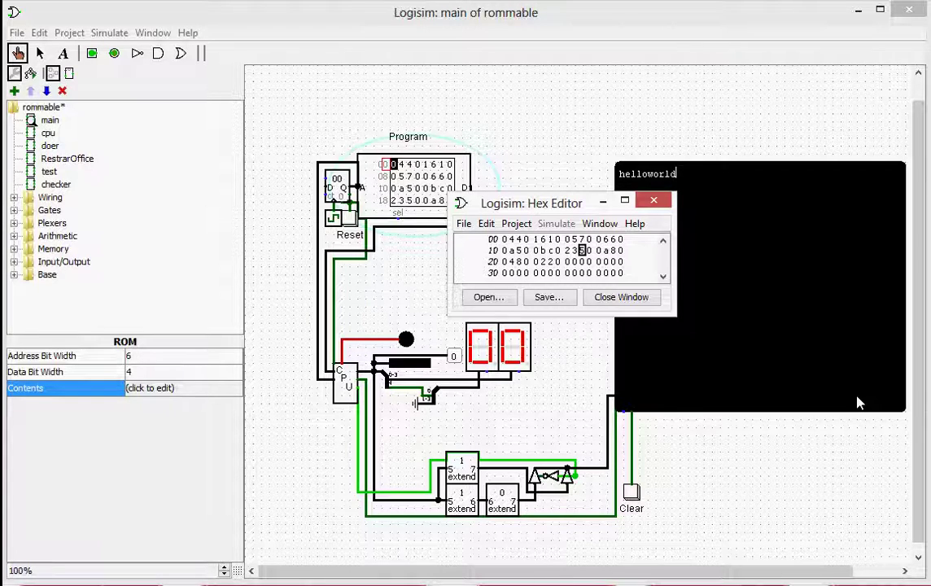
- Close the ROM Hex Editor and select the Counter to view its attributes
{"action": "left_click", "coordinate": [619, 299]}
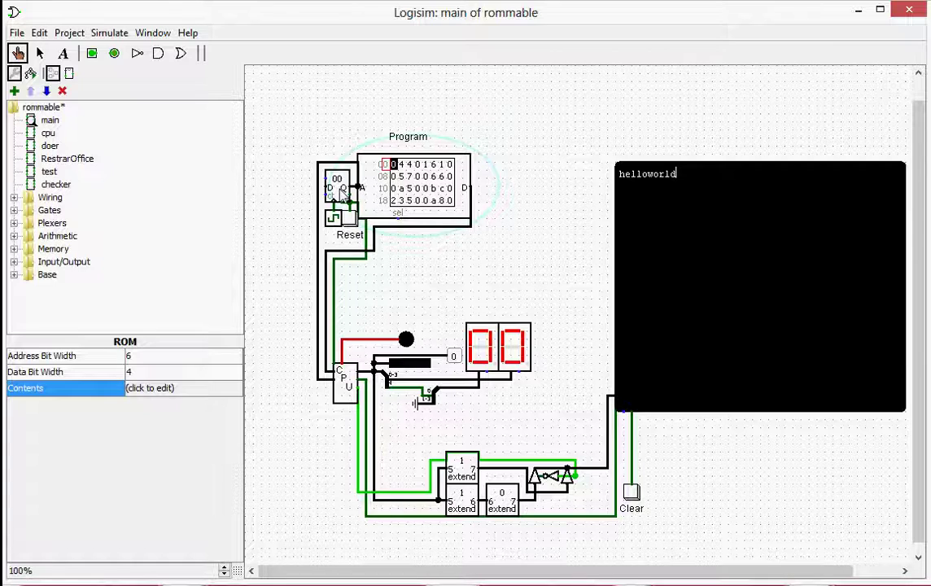
{"action": "left_click", "coordinate": [332, 180]}
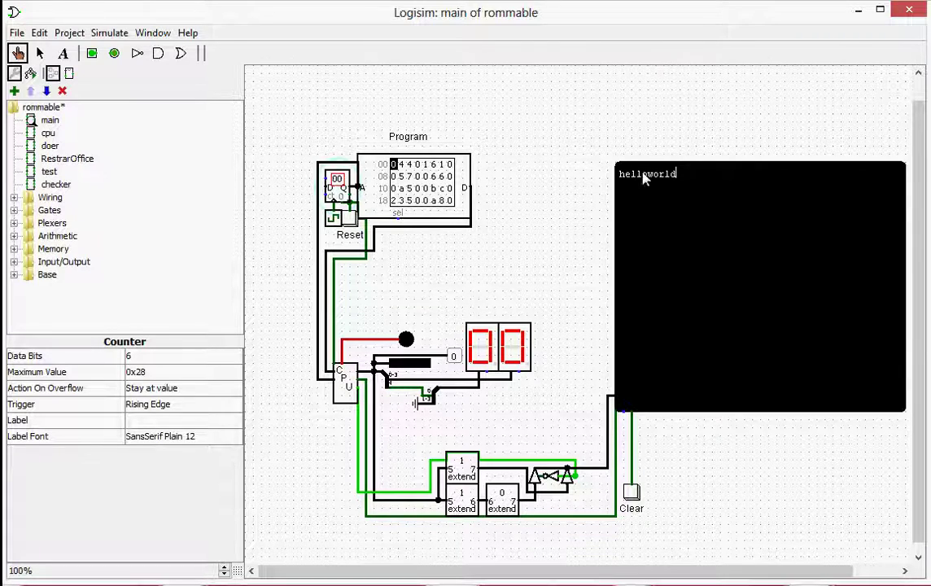
- Open the cpu subcircuit, pan around its wiring, and select the checker subcircuit
{"action": "double_click", "coordinate": [32, 137]}
{"action": "scroll", "coordinate": [661, 350], "scroll_direction": "up", "scroll_amount": 1}
{"action": "scroll", "coordinate": [659, 349], "scroll_direction": "down", "scroll_amount": 1}
{"action": "scroll", "coordinate": [659, 349], "scroll_direction": "up", "scroll_amount": 1}
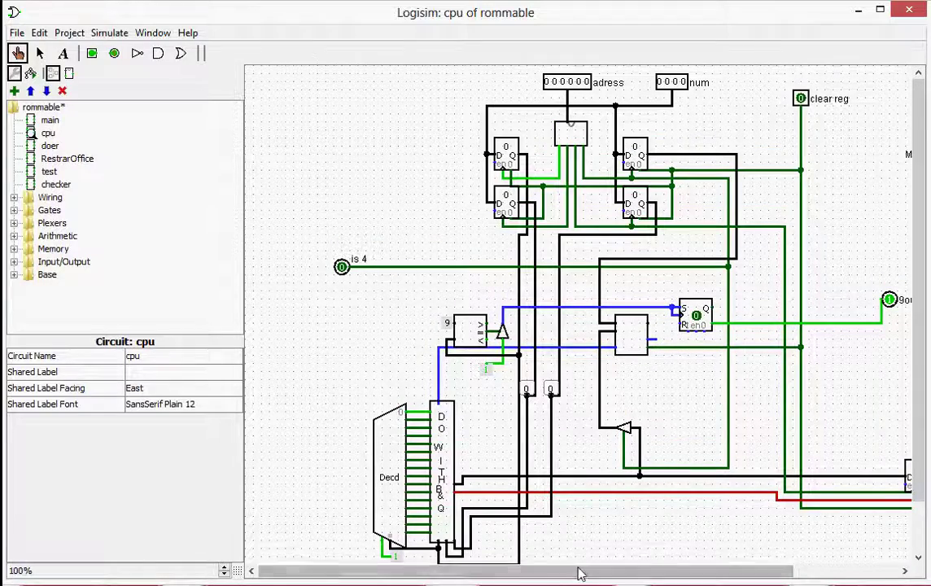
{"action": "left_click_drag", "start_coordinate": [579, 574], "coordinate": [609, 414]}
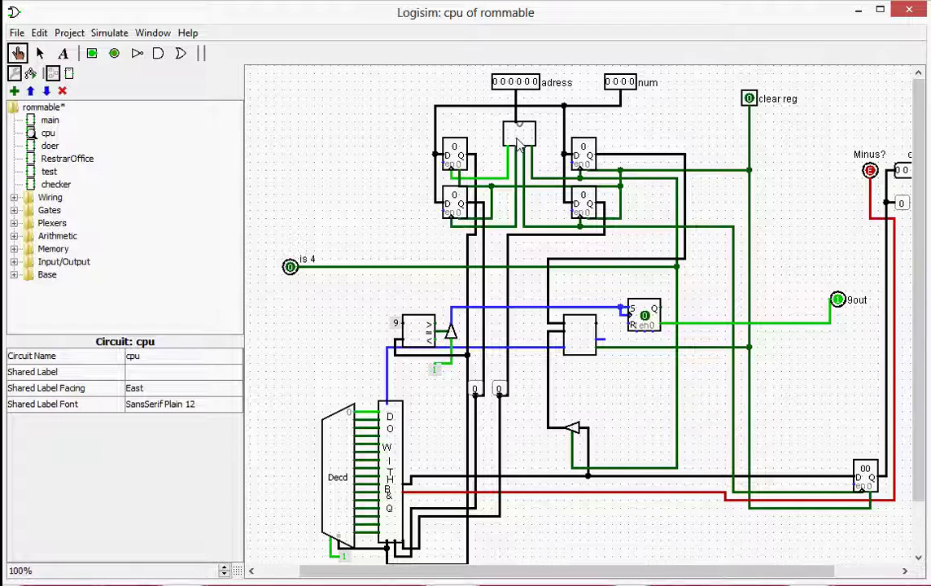
{"action": "left_click", "coordinate": [519, 139]}
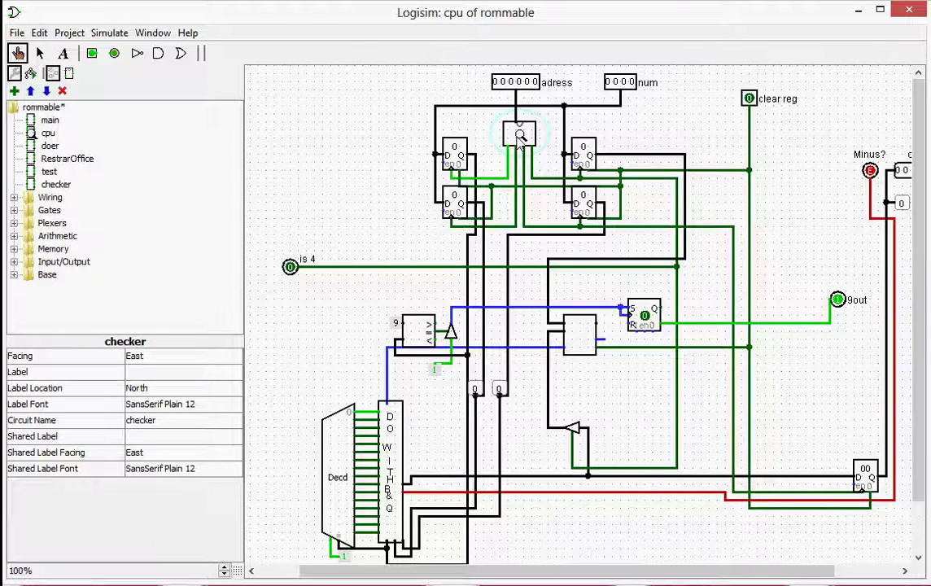
{"action": "left_click", "coordinate": [59, 185]}
- Open the checker circuit, which compares the address against 00–03 to drive is 1–is 4
{"action": "double_click", "coordinate": [58, 185]}
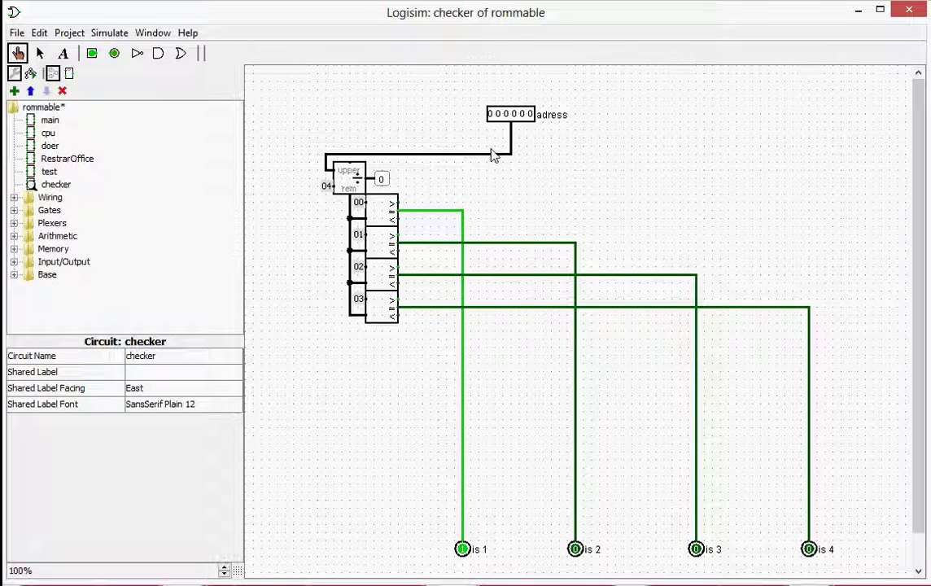
- Return to the cpu subcircuit showing its registers, decoder and the is 4 line
{"action": "double_click", "coordinate": [48, 133]}
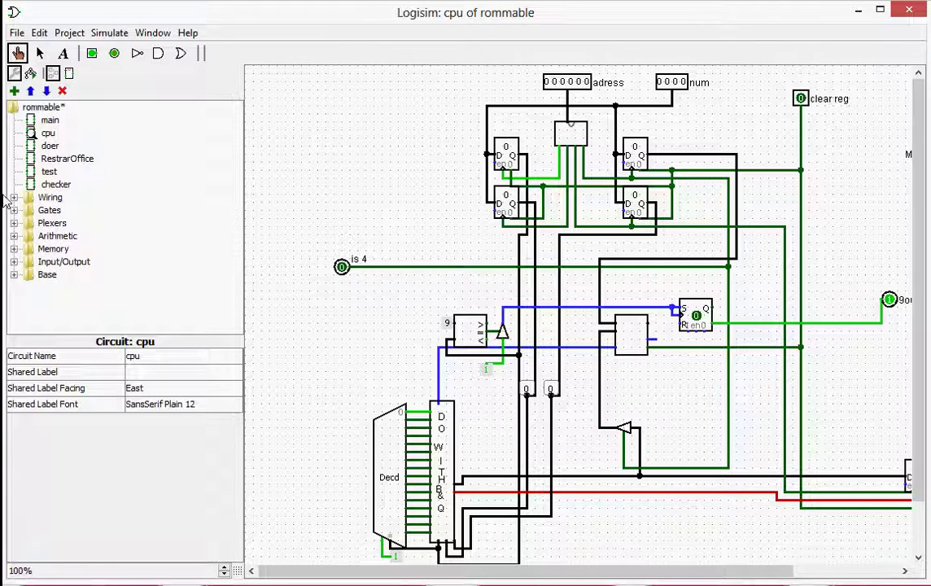
- Expand the Plexers folder to list Multiplexer, Demultiplexer, Decoder, Priority Encoder and Bit Selector
{"action": "left_click", "coordinate": [14, 224]}
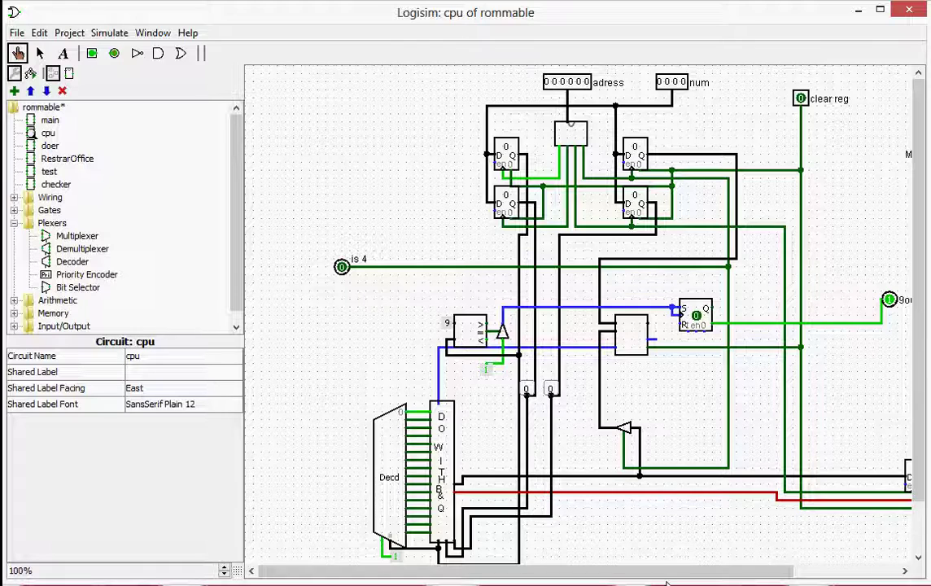
- Open the doer subcircuit and pan across its adder, subtractor, multiplier and comparator rows
{"action": "left_click_drag", "start_coordinate": [675, 576], "coordinate": [820, 579]}
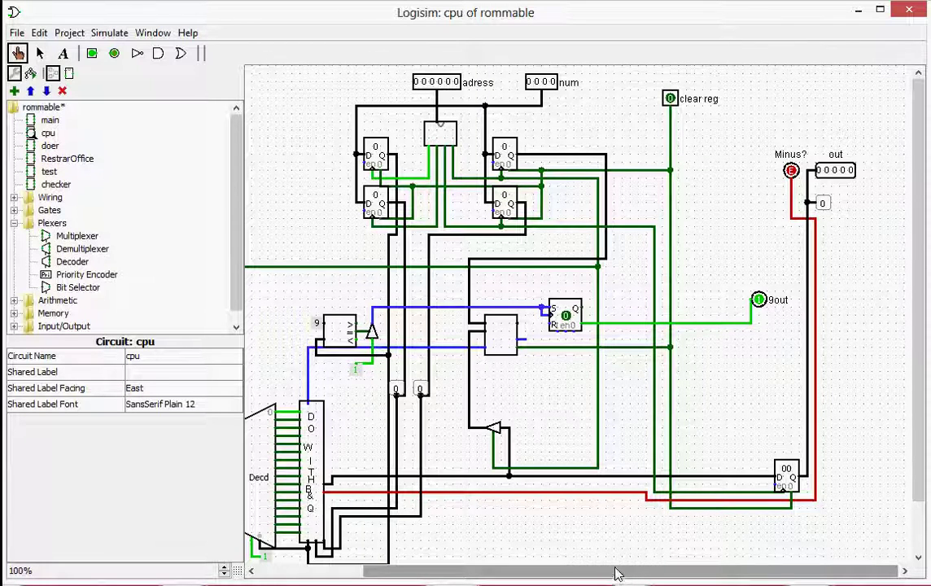
{"action": "left_click_drag", "start_coordinate": [616, 574], "coordinate": [500, 555]}
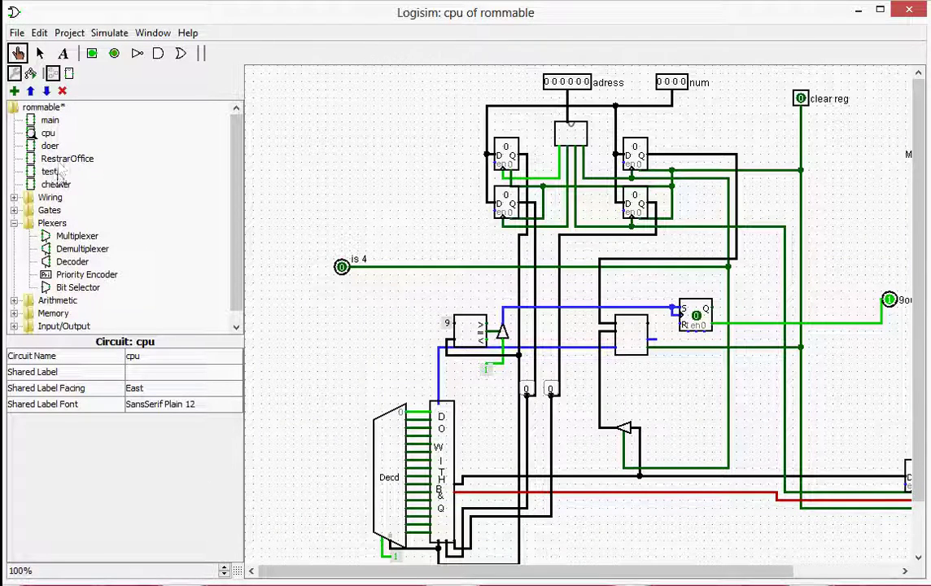
{"action": "double_click", "coordinate": [43, 144]}
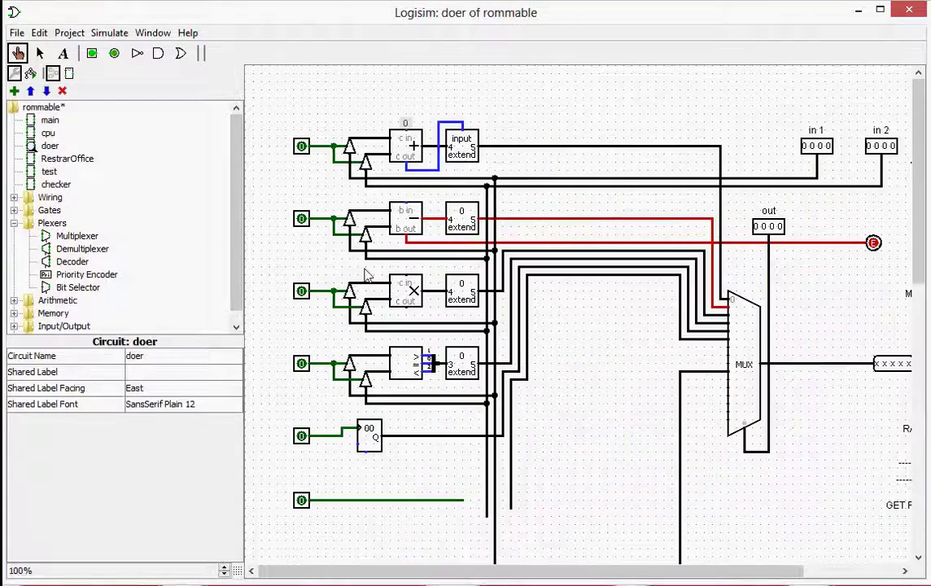
{"action": "scroll", "coordinate": [730, 505], "scroll_direction": "down", "scroll_amount": 2}
{"action": "scroll", "coordinate": [731, 506], "scroll_direction": "up", "scroll_amount": 1}
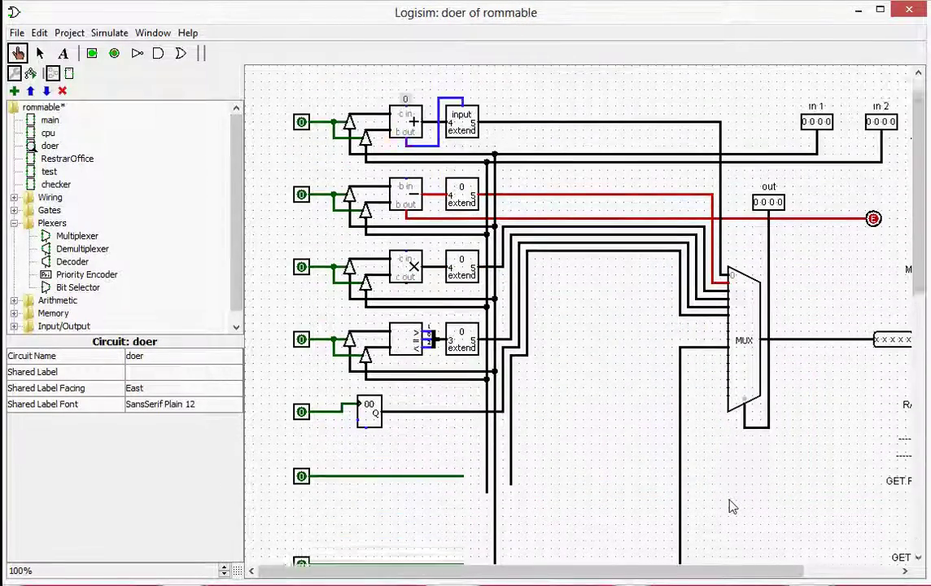
{"action": "scroll", "coordinate": [717, 464], "scroll_direction": "up", "scroll_amount": 1}
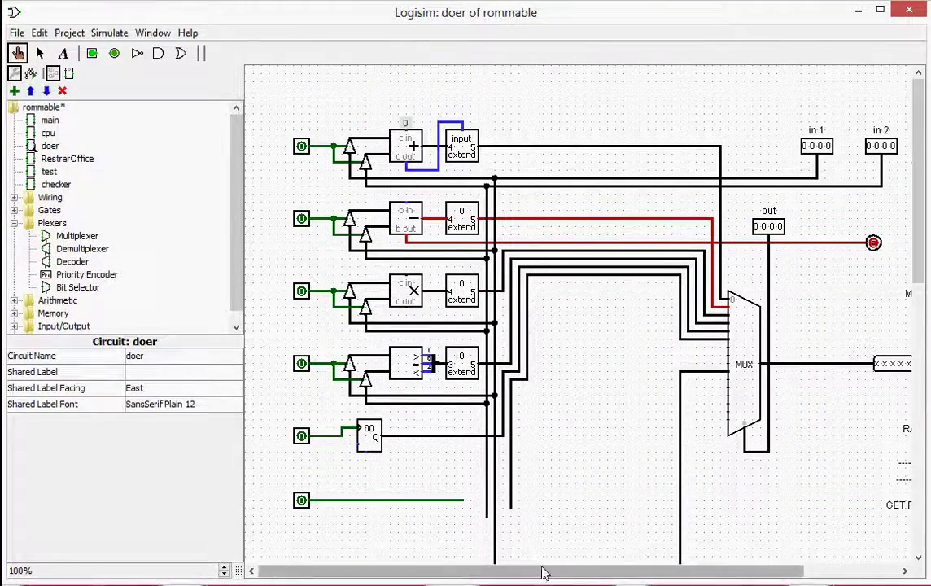
{"action": "mouse_move", "coordinate": [545, 574]}
{"action": "left_mouse_down"}
{"action": "mouse_move", "coordinate": [654, 572]}
{"action": "mouse_move", "coordinate": [538, 572]}
{"action": "left_mouse_up"}
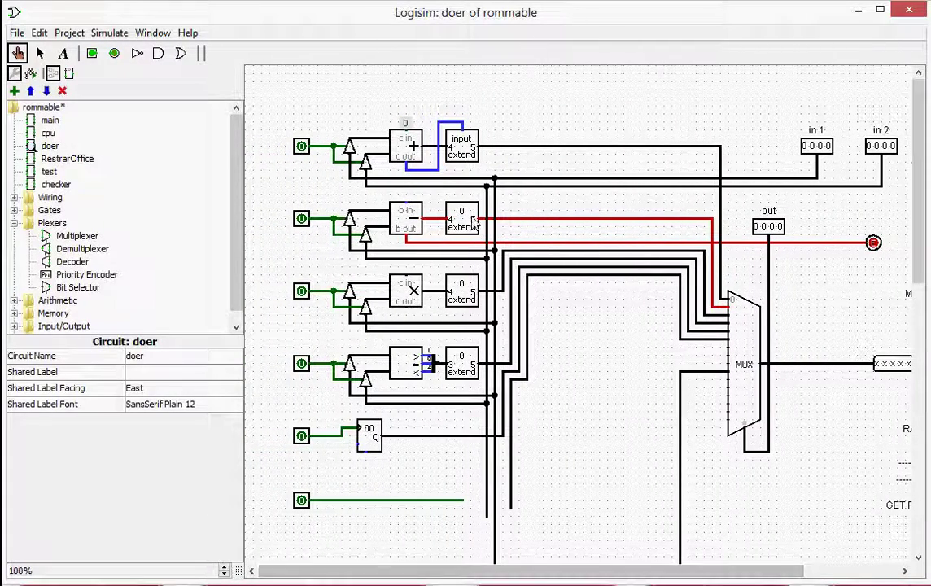
{"action": "left_click_drag", "start_coordinate": [496, 435], "coordinate": [381, 436]}
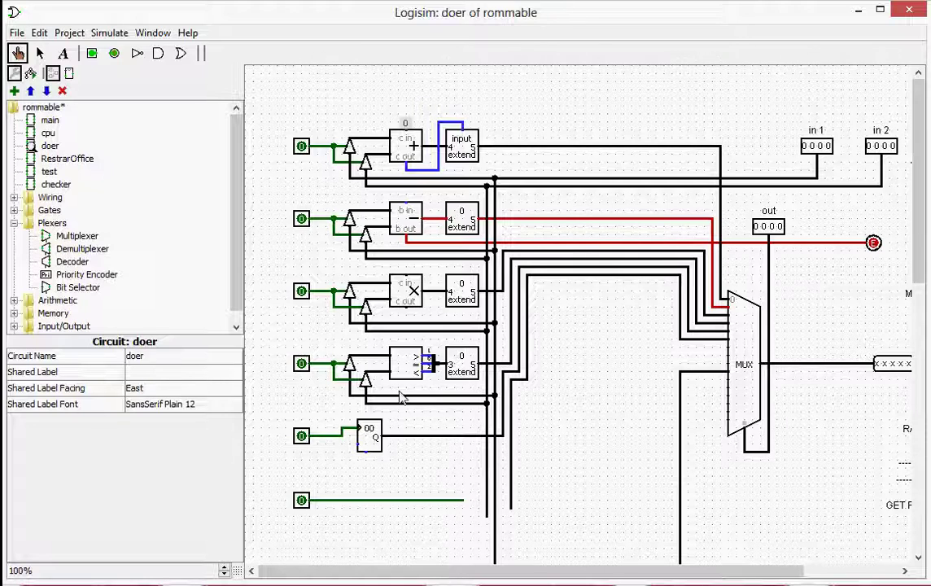
{"action": "left_click_drag", "start_coordinate": [659, 579], "coordinate": [796, 578]}
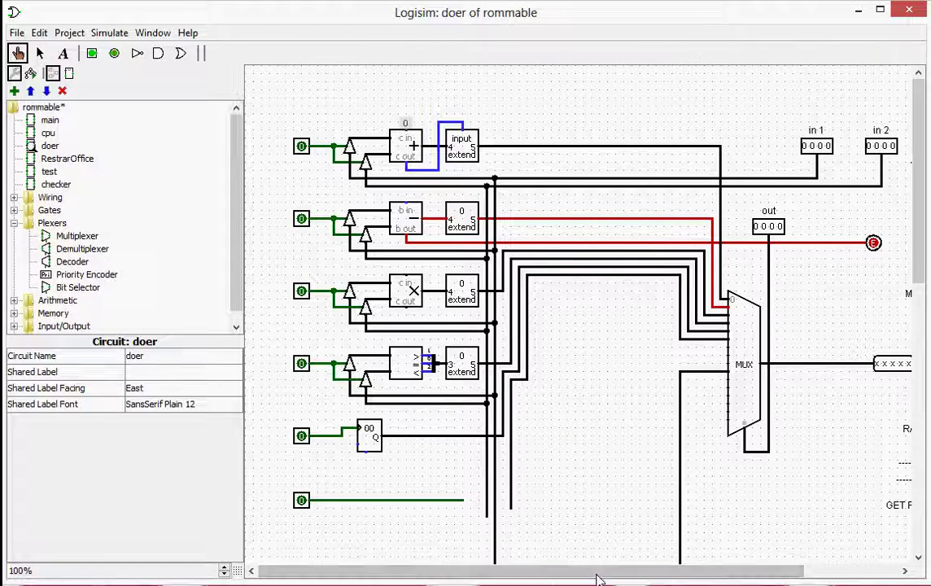
{"action": "left_click_drag", "start_coordinate": [594, 569], "coordinate": [618, 572]}
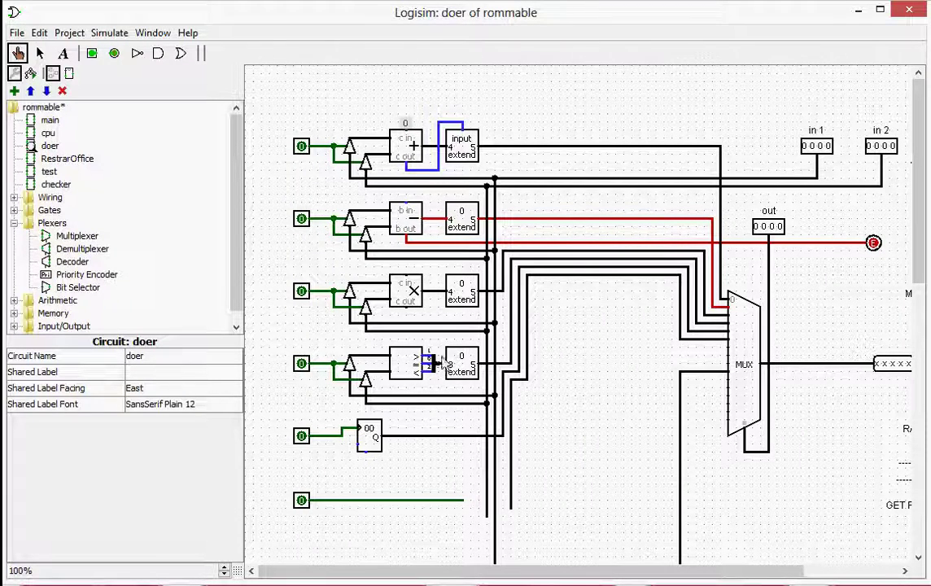
- Inspect the bit indices of the splitter beside the comparator in the doer subcircuit
{"action": "left_click", "coordinate": [433, 363]}
{"action": "scroll", "coordinate": [537, 504], "scroll_direction": "down", "scroll_amount": 3}
{"action": "scroll", "coordinate": [537, 504], "scroll_direction": "up", "scroll_amount": 3}
- Move from the cpu subcircuit to the main circuit and select the Program ROM to view its attributes
{"action": "double_click", "coordinate": [47, 134]}
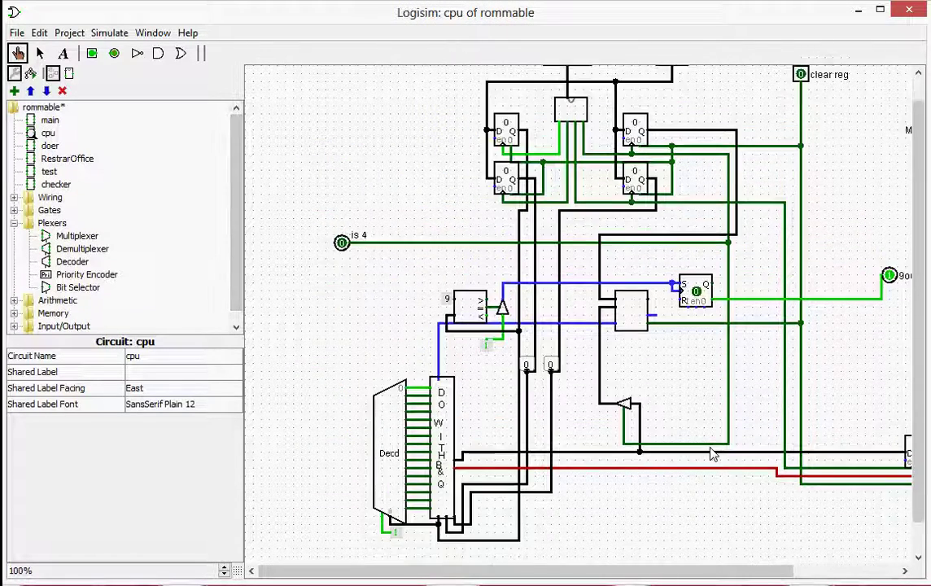
{"action": "double_click", "coordinate": [48, 121]}
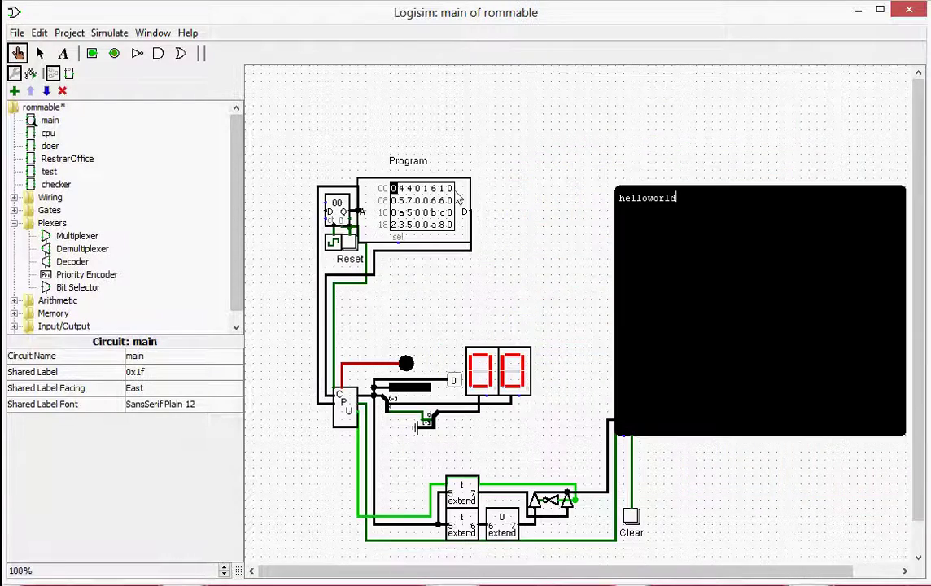
{"action": "scroll", "coordinate": [568, 358], "scroll_direction": "down", "scroll_amount": 2}
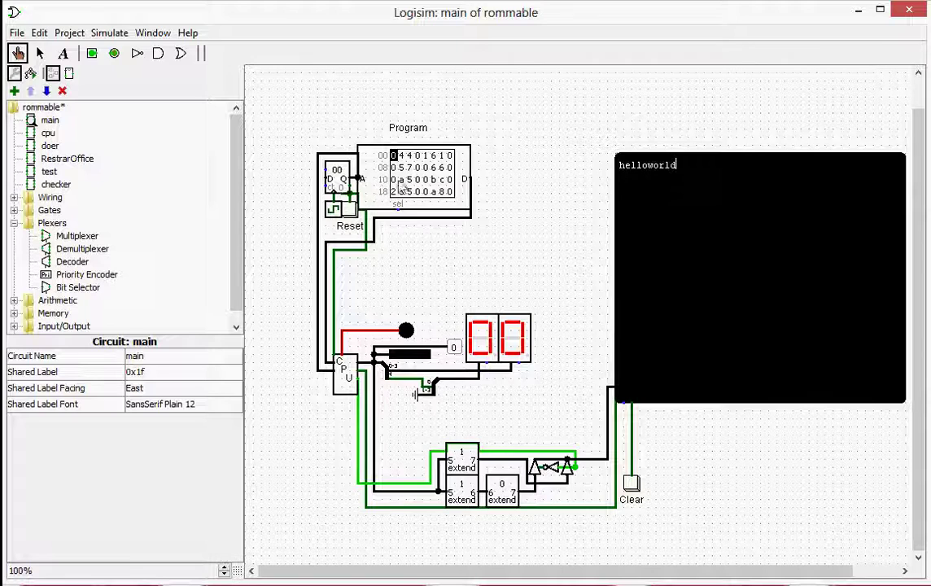
{"action": "left_click", "coordinate": [382, 155]}
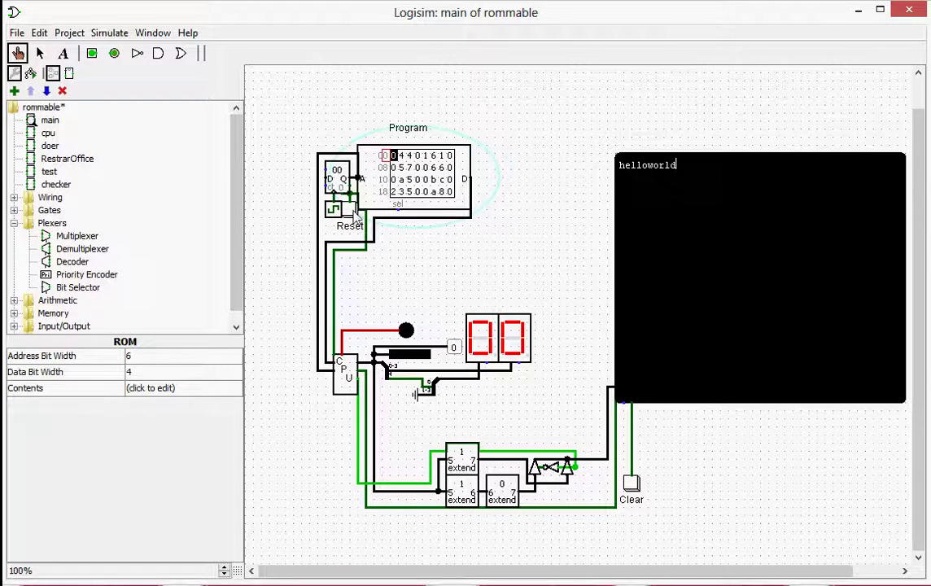
- Open the Program ROM's contents in the hex editor and zero the values in row 20
{"action": "right_click", "coordinate": [379, 174]}
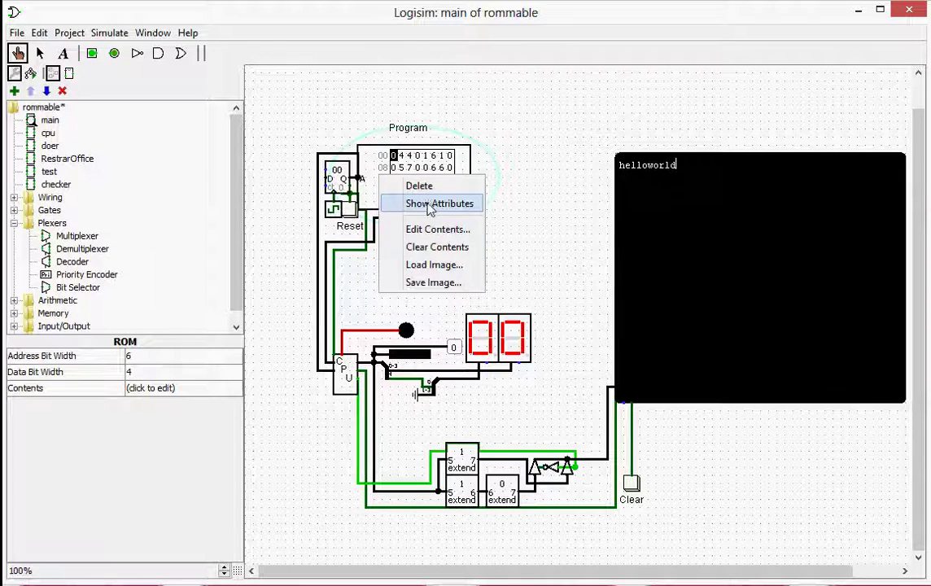
{"action": "left_click", "coordinate": [430, 229]}
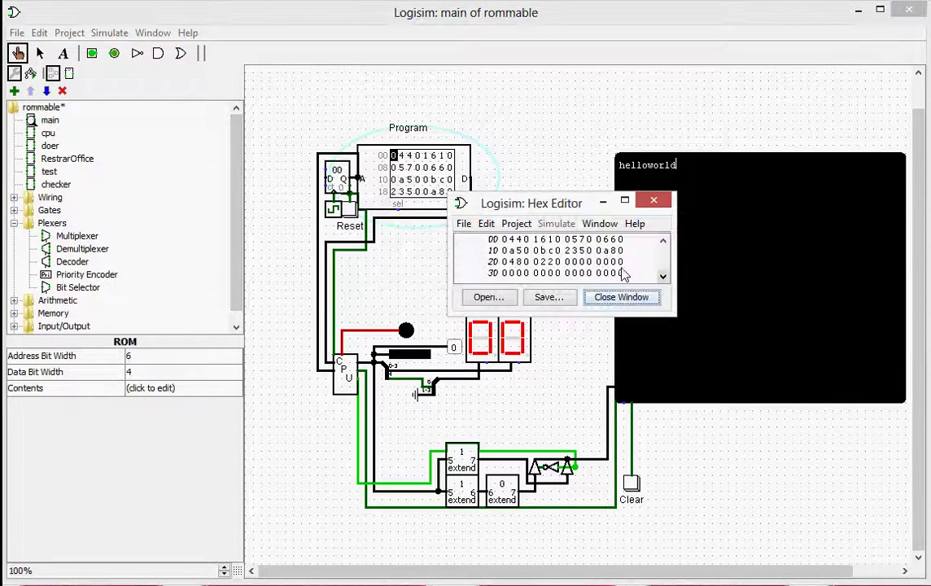
{"action": "left_click", "coordinate": [593, 262]}
{"action": "left_click", "coordinate": [543, 261]}
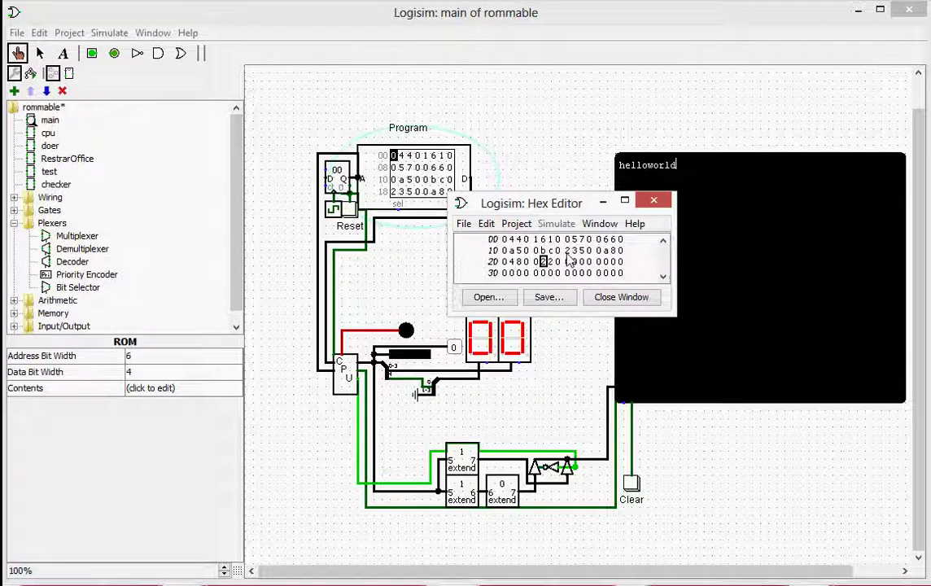
{"action": "type", "text": "0000"}
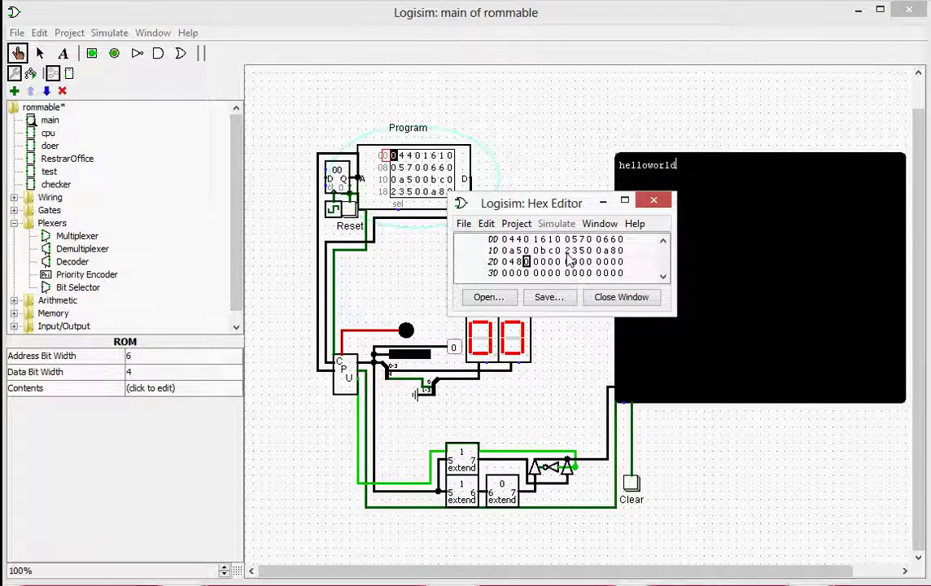
{"action": "key", "text": "Left"}
{"action": "key", "text": "Left"}
{"action": "key", "text": "Left"}
{"action": "key", "text": "Left"}
{"action": "type", "text": "0"}
{"action": "key", "text": "Left"}
{"action": "key", "text": "Left"}
- Overwrite all nonzero values in ROM row 10 with zeros
{"action": "key", "text": "Right"}
{"action": "type", "text": "0"}
{"action": "key", "text": "Up"}
{"action": "key", "text": "Left"}
{"action": "key", "text": "Left"}
{"action": "type", "text": "0"}
{"action": "key", "text": "Left"}
{"action": "key", "text": "Right"}
{"action": "type", "text": "00"}
{"action": "key", "text": "Left"}
{"action": "type", "text": "00000000"}
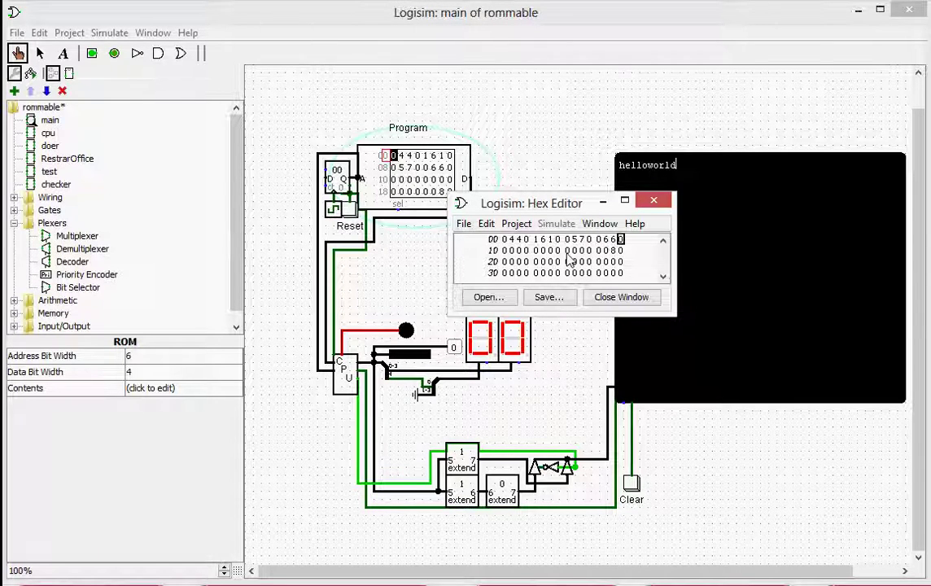
- Zero row 00's 0660, 1610 and 0570 values, returning to the first digit at address 00
{"action": "key", "text": "Left"}
{"action": "key", "text": "Left"}
{"action": "type", "text": "00"}
{"action": "key", "text": "Left"}
{"action": "key", "text": "Left"}
{"action": "key", "text": "Up"}
{"action": "key", "text": "Left"}
{"action": "key", "text": "Left"}
{"action": "key", "text": "Left"}
{"action": "key", "text": "Left"}
{"action": "key", "text": "Left"}
{"action": "type", "text": "00"}
{"action": "key", "text": "Left"}
{"action": "key", "text": "Left"}
{"action": "key", "text": "Left"}
{"action": "key", "text": "Left"}
{"action": "key", "text": "Left"}
{"action": "type", "text": "0"}
{"action": "key", "text": "Left"}
{"action": "key", "text": "Left"}
{"action": "key", "text": "Left"}
{"action": "type", "text": "00"}
{"action": "key", "text": "Left"}
{"action": "key", "text": "Left"}
{"action": "key", "text": "Left"}
{"action": "key", "text": "Left"}
{"action": "key", "text": "Left"}
{"action": "type", "text": "00"}
{"action": "key", "text": "Left"}
{"action": "key", "text": "Left"}
{"action": "key", "text": "Left"}
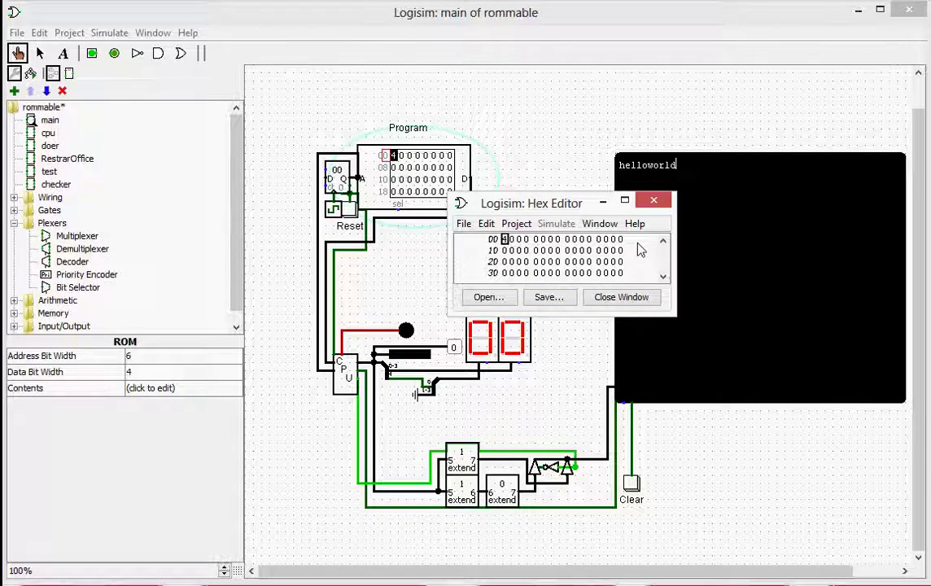
- Close the ROM editor, clear the terminal, and set the counter's Maximum Value from 0x28 to 0x5
{"action": "left_click", "coordinate": [620, 297]}
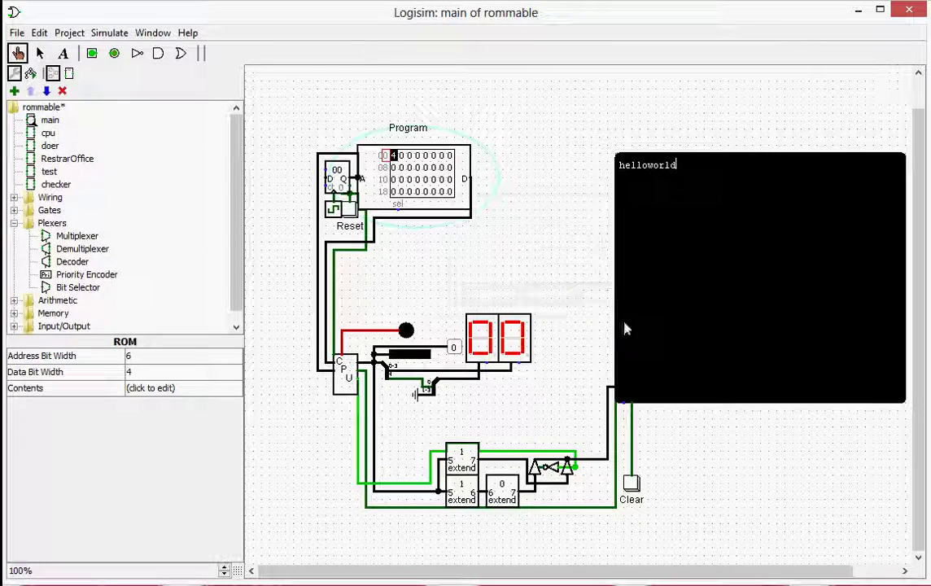
{"action": "left_click", "coordinate": [634, 485]}
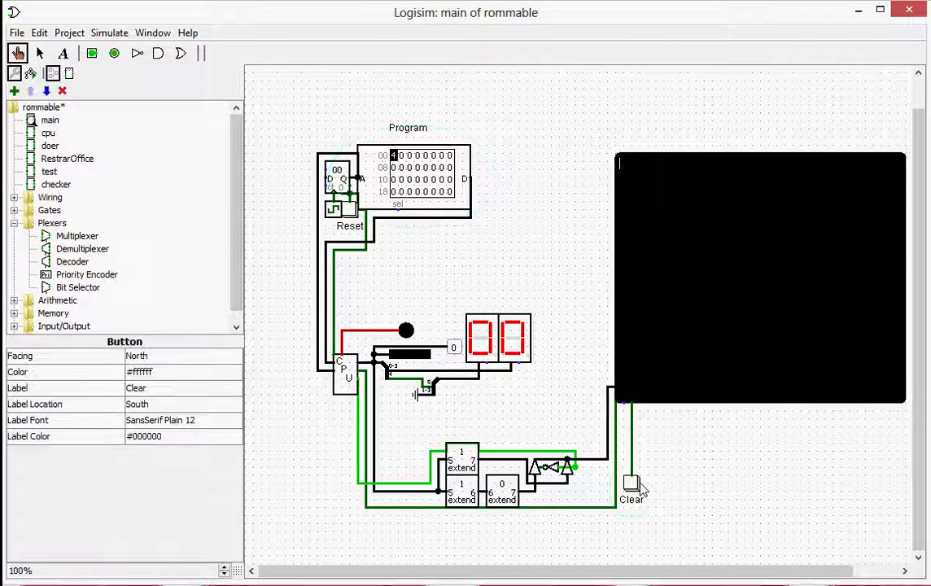
{"action": "left_click", "coordinate": [337, 173]}
{"action": "left_click", "coordinate": [183, 375]}
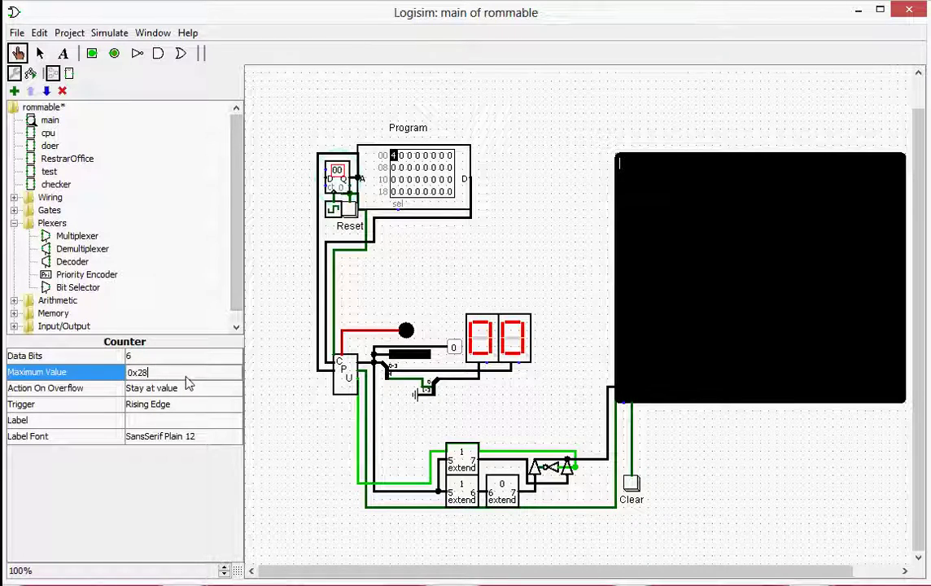
{"action": "key", "text": "BackSpace"}
{"action": "key", "text": "Return"}
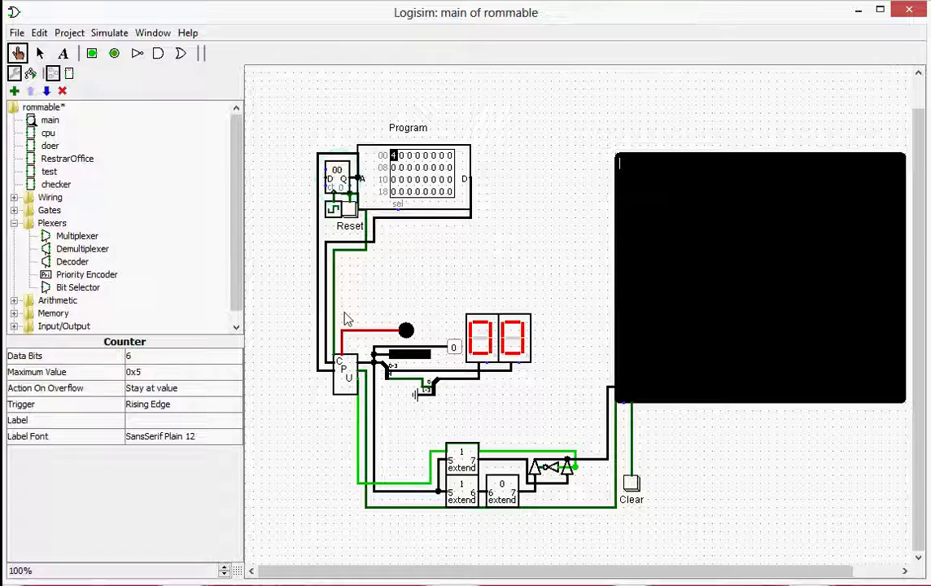
- Reset the counter, clock the CPU until it halts at 05, then reset it to 00
{"action": "left_click", "coordinate": [351, 208]}
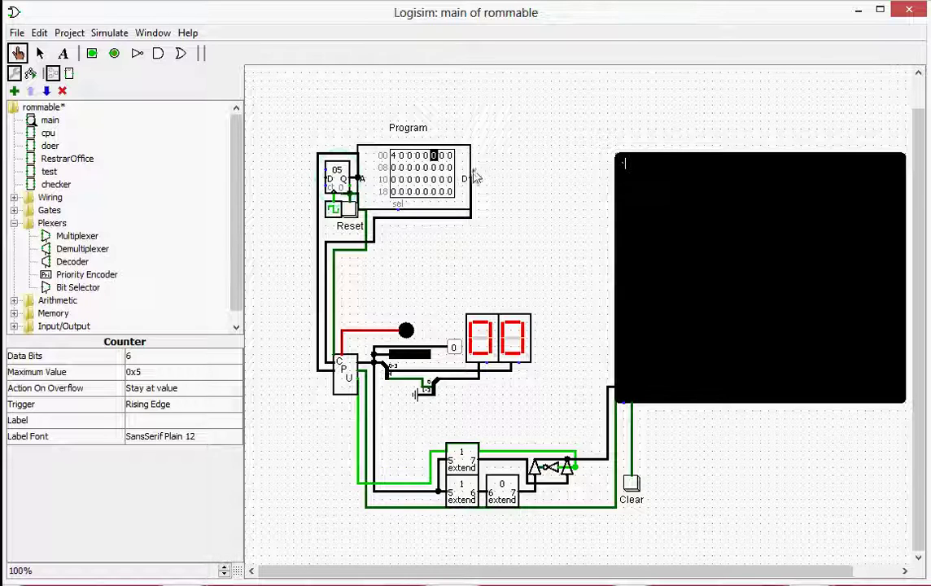
{"action": "left_click", "coordinate": [350, 207]}
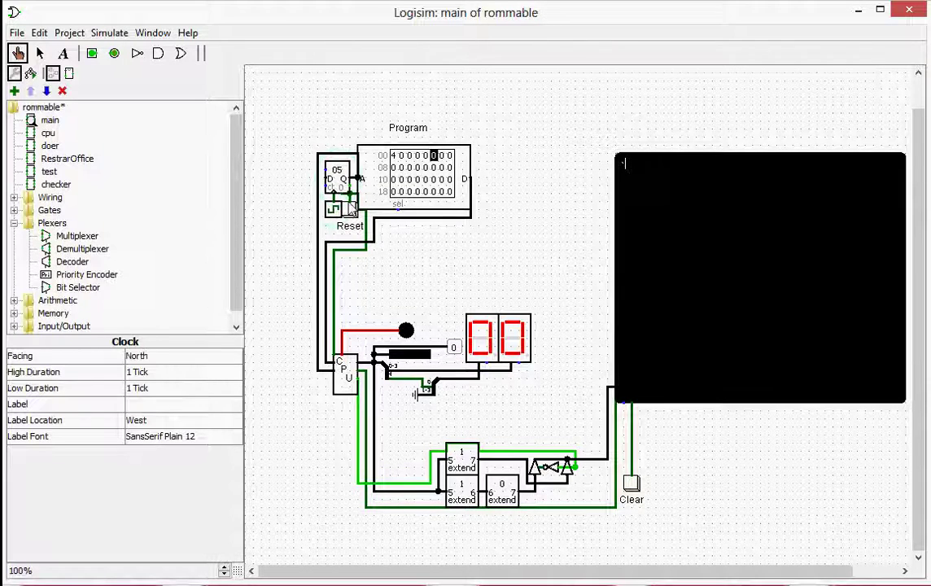
{"action": "left_click", "coordinate": [351, 208]}
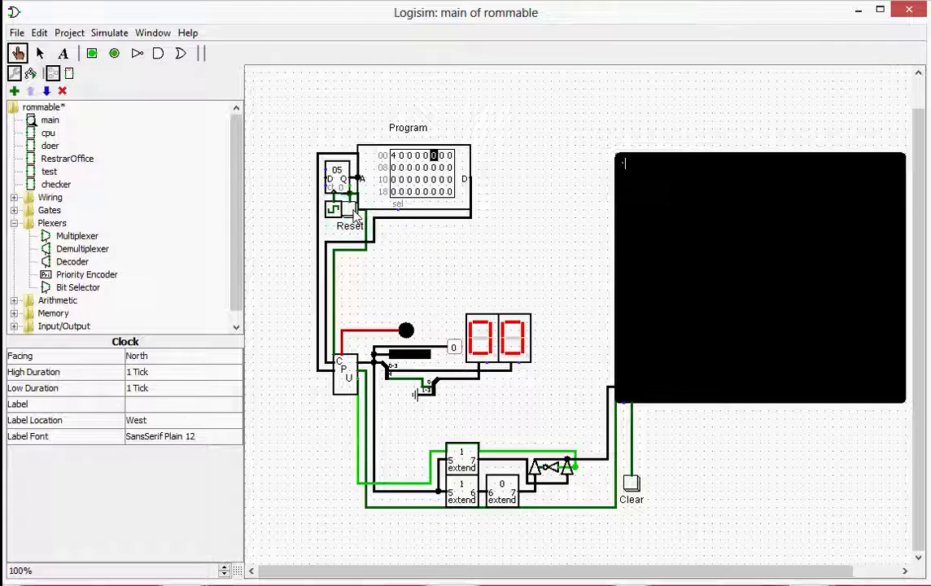
{"action": "left_click", "coordinate": [352, 210]}
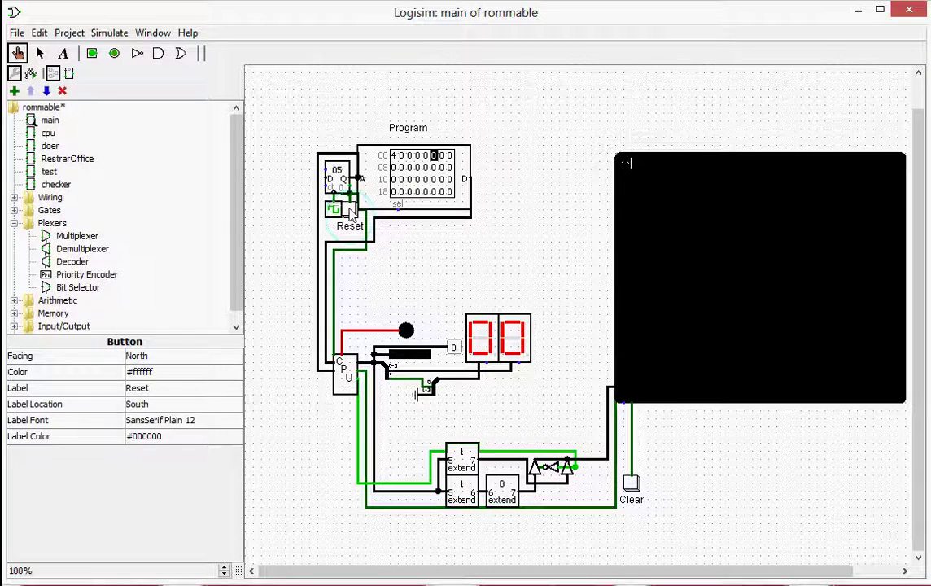
{"action": "left_click", "coordinate": [352, 209]}
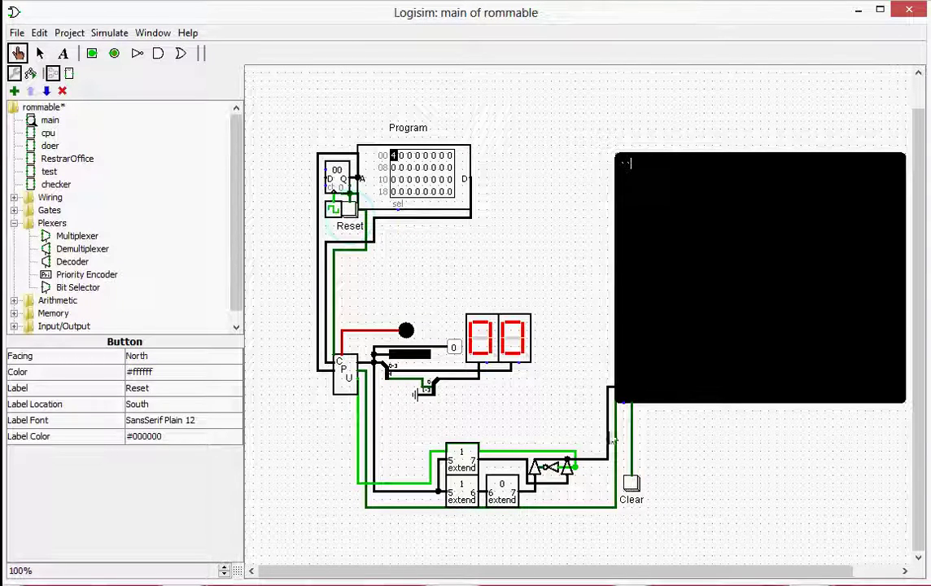